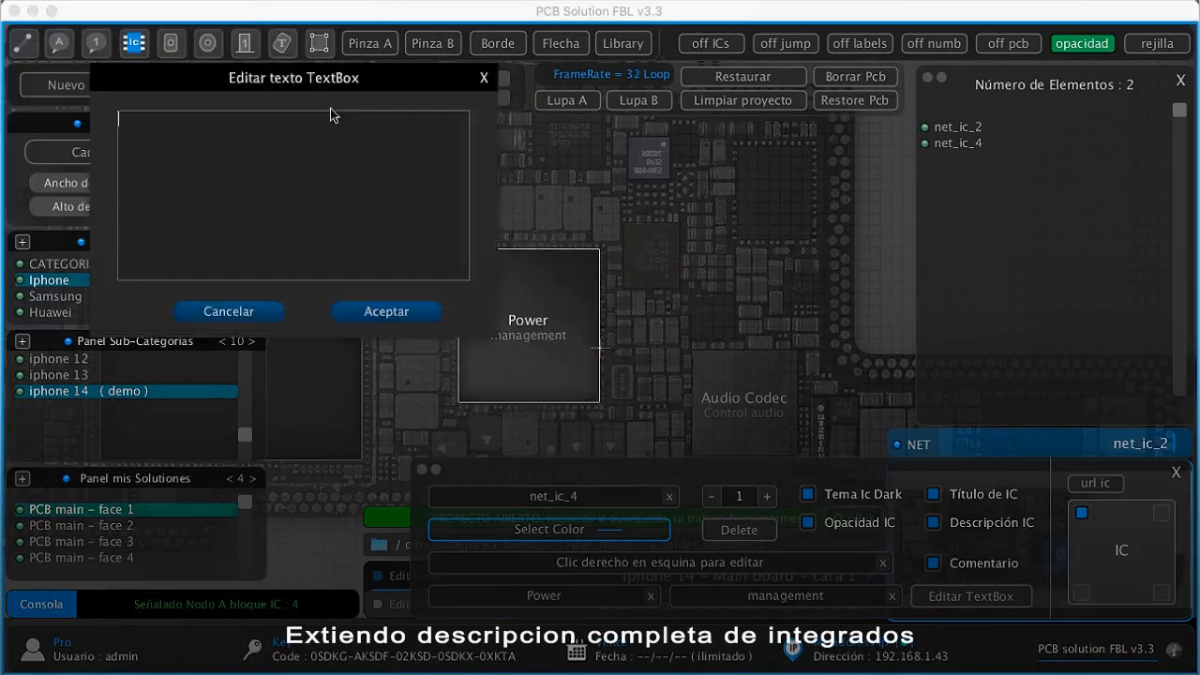
pyautogui.write('. Circuito integrado co')
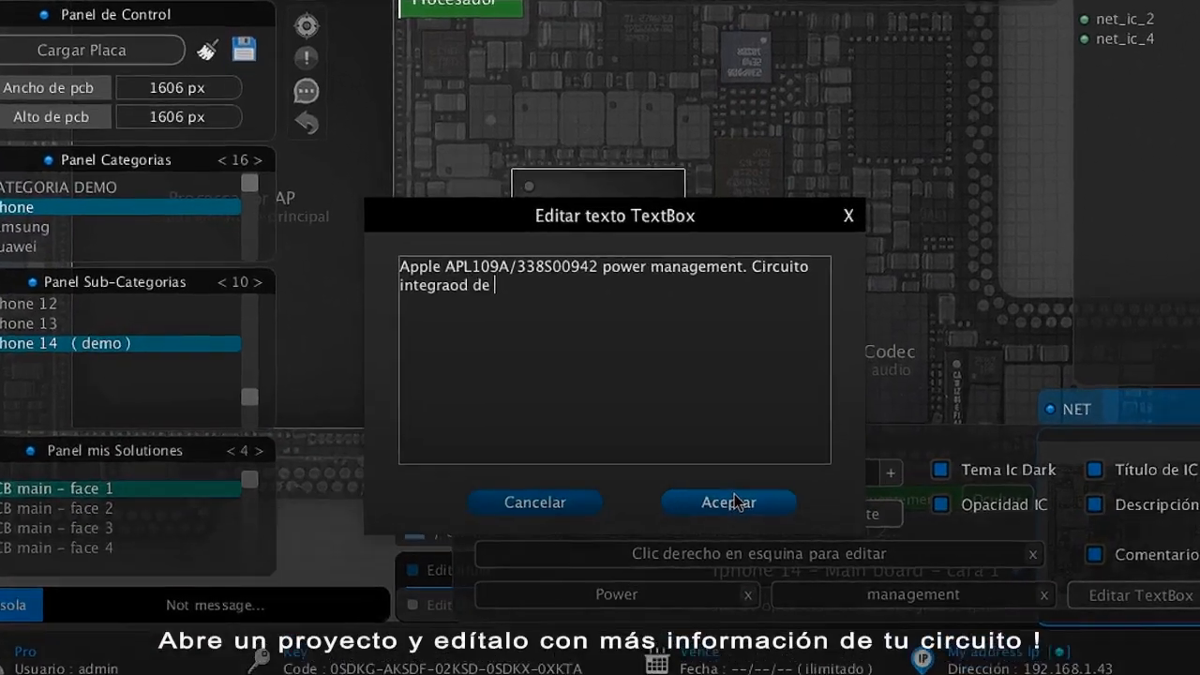
pyautogui.write('nto')
pyautogui.write('otencia.')
# Step: Confirm the Power management IC's extended Apple APL109A/338S00942 description
pyautogui.click(750, 490)
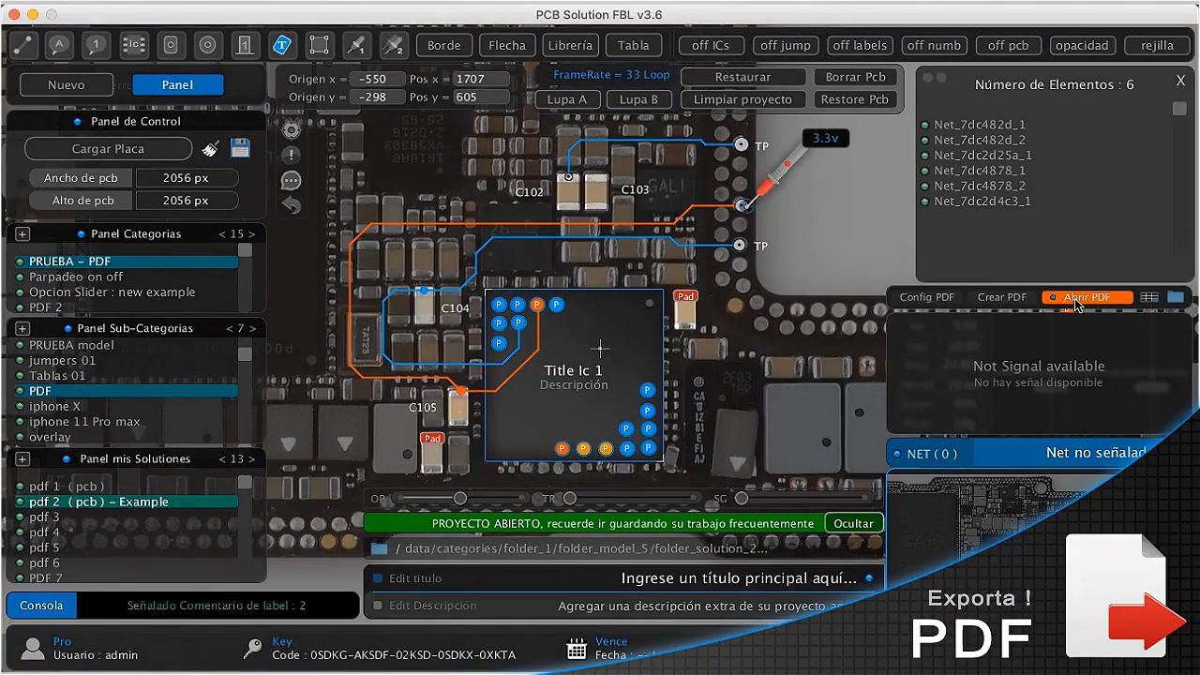
# Step: Bring up the board's PDF document as a reference for labelling the amplifier chips
pyautogui.click(1077, 302)
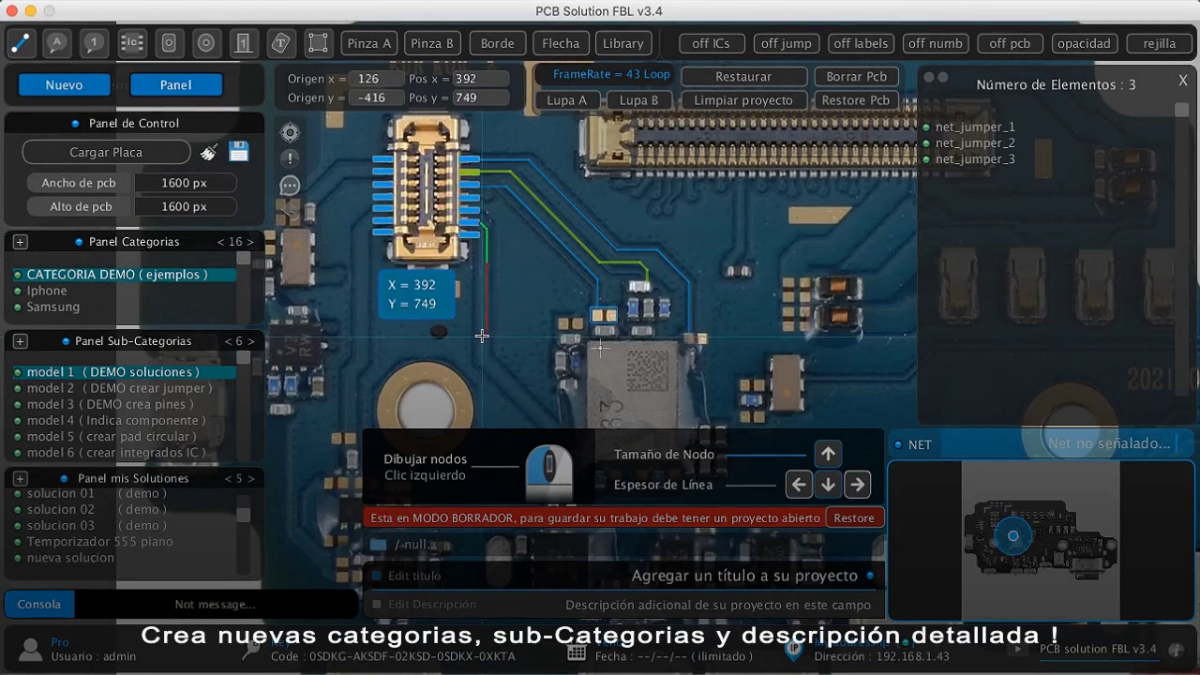
# Step: Route a red jumper from the capacitor to ground and show U3100's VOUT measurement
pyautogui.moveTo(482, 336); pyautogui.dragTo(476, 215)
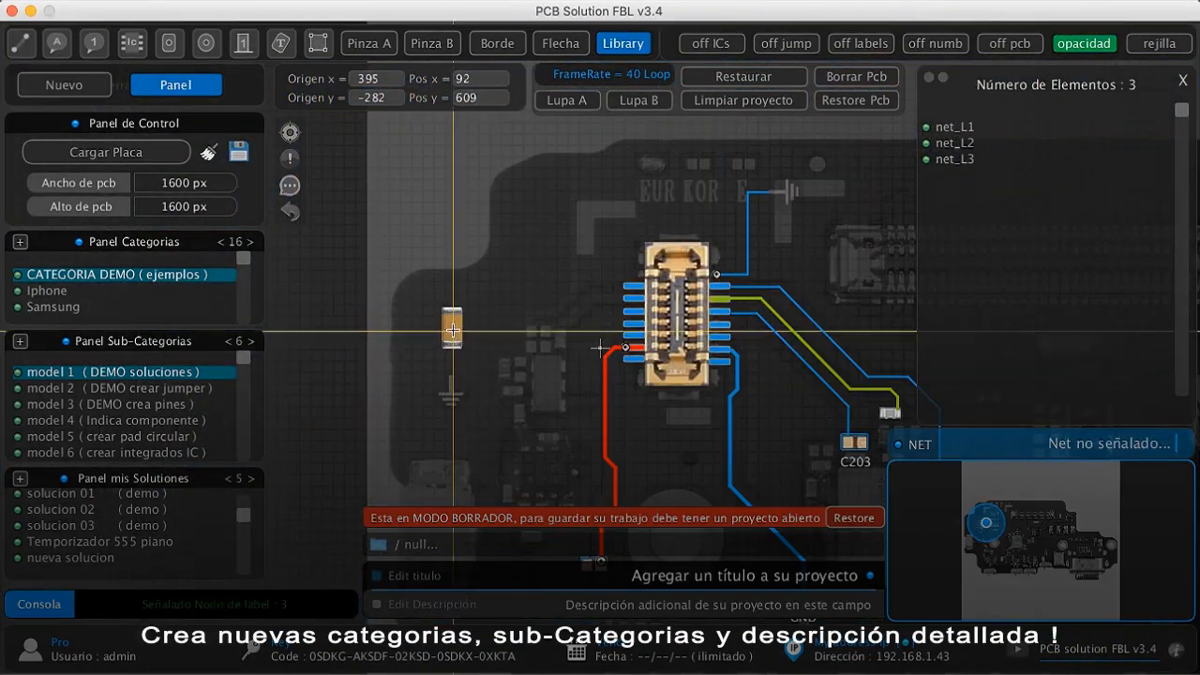
pyautogui.click(451, 377)
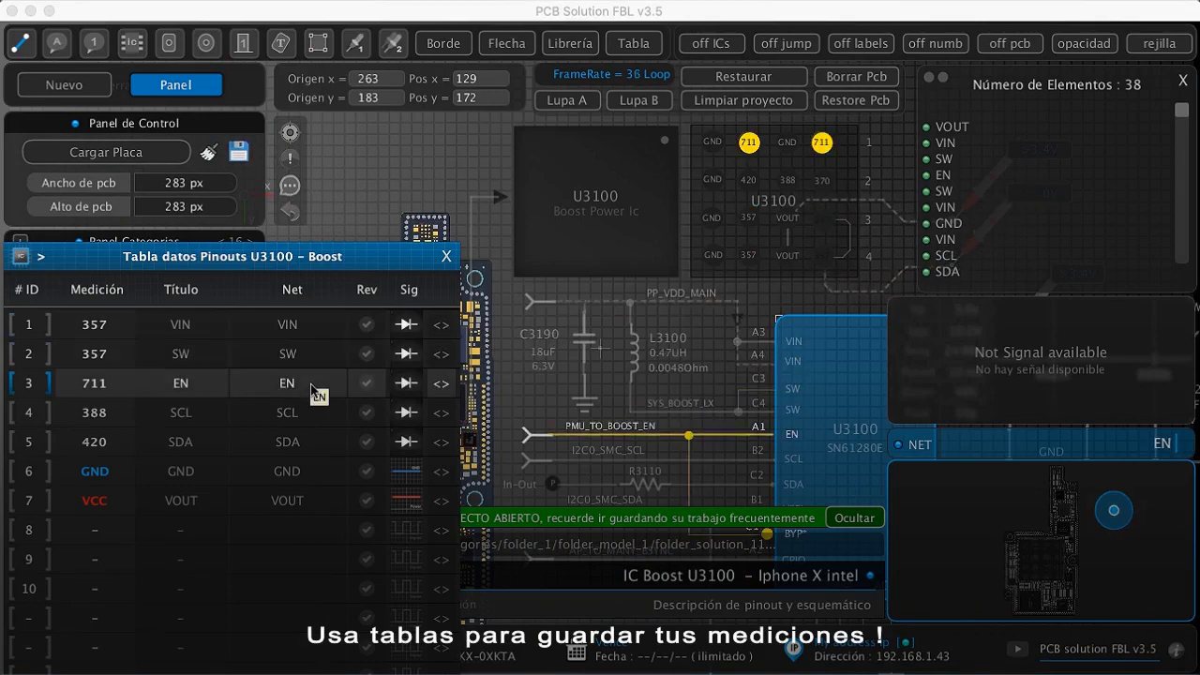
pyautogui.scroll(-1, 311, 384)
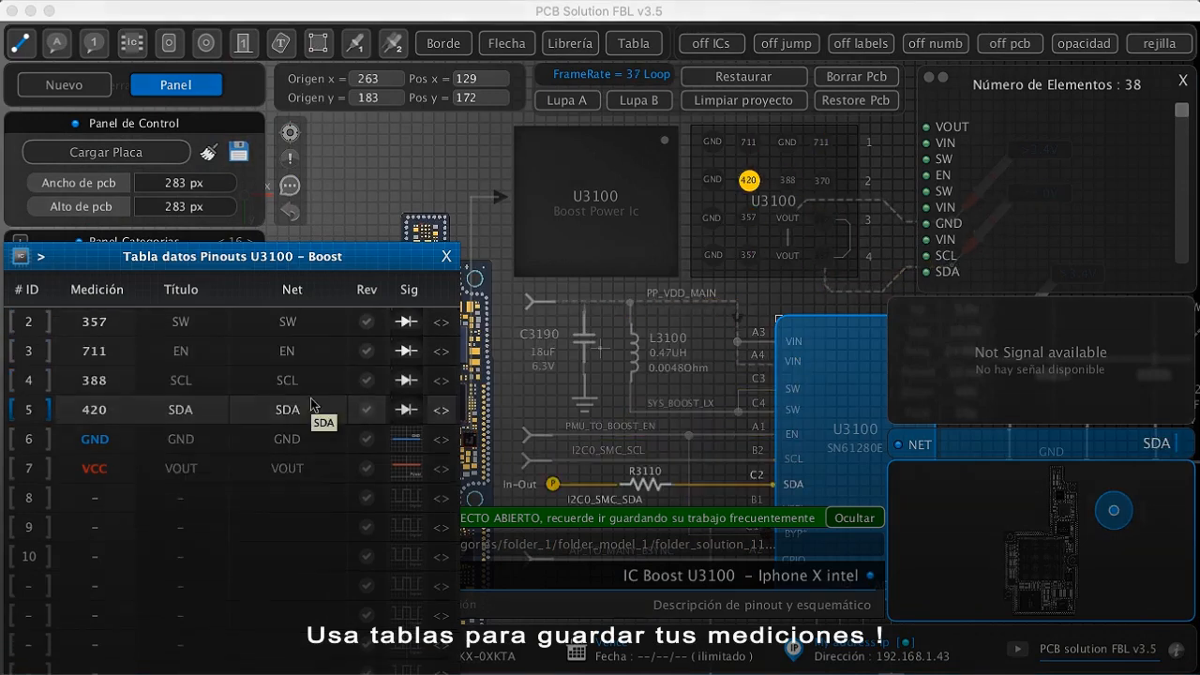
pyautogui.click(317, 462)
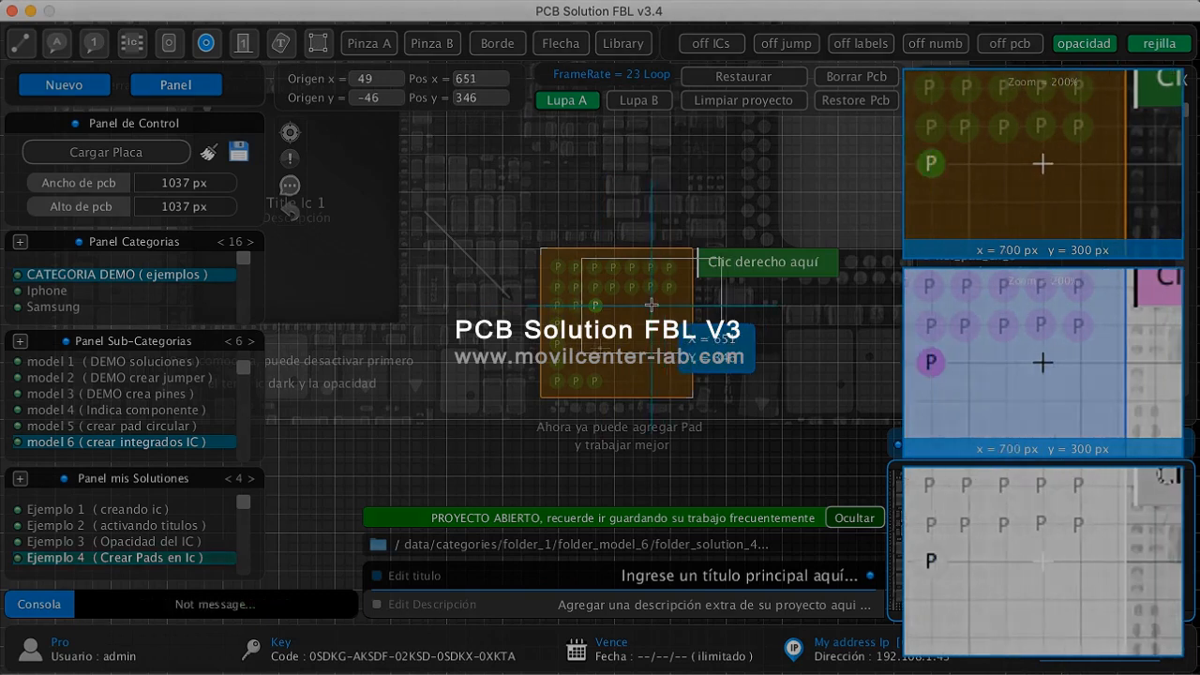
# Step: Fill the IC footprint with a grid of circular net_pad_cir pads and finish placement
pyautogui.click(670, 323)
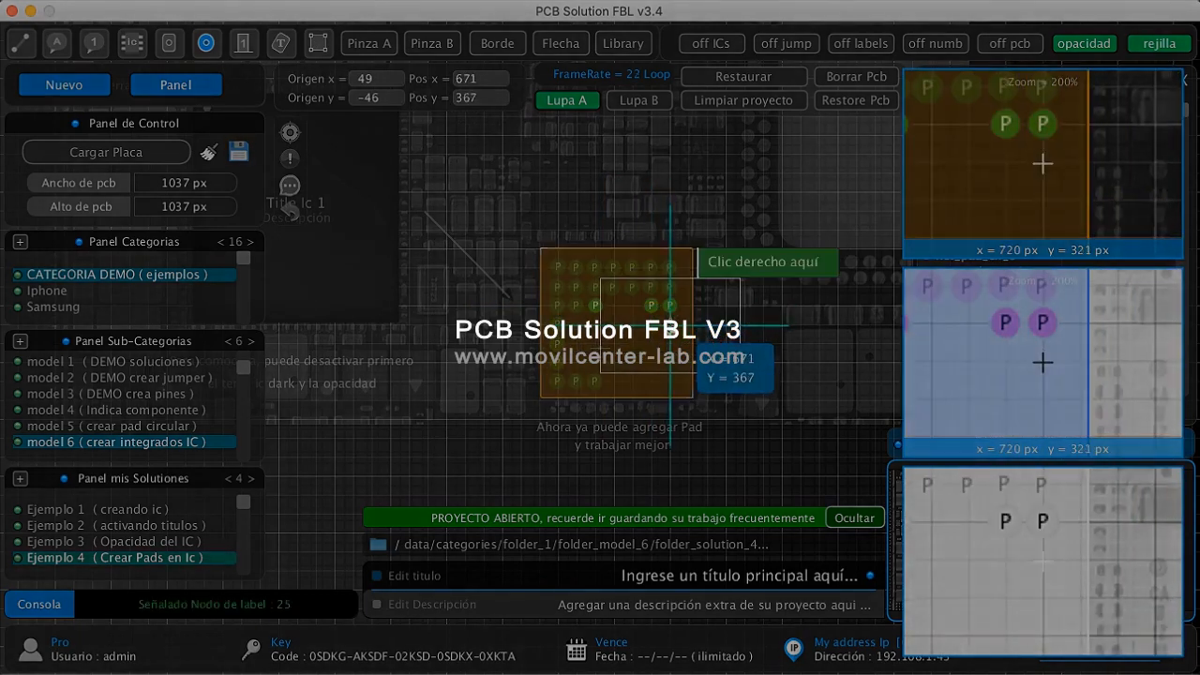
pyautogui.click(670, 361)
pyautogui.click(670, 381)
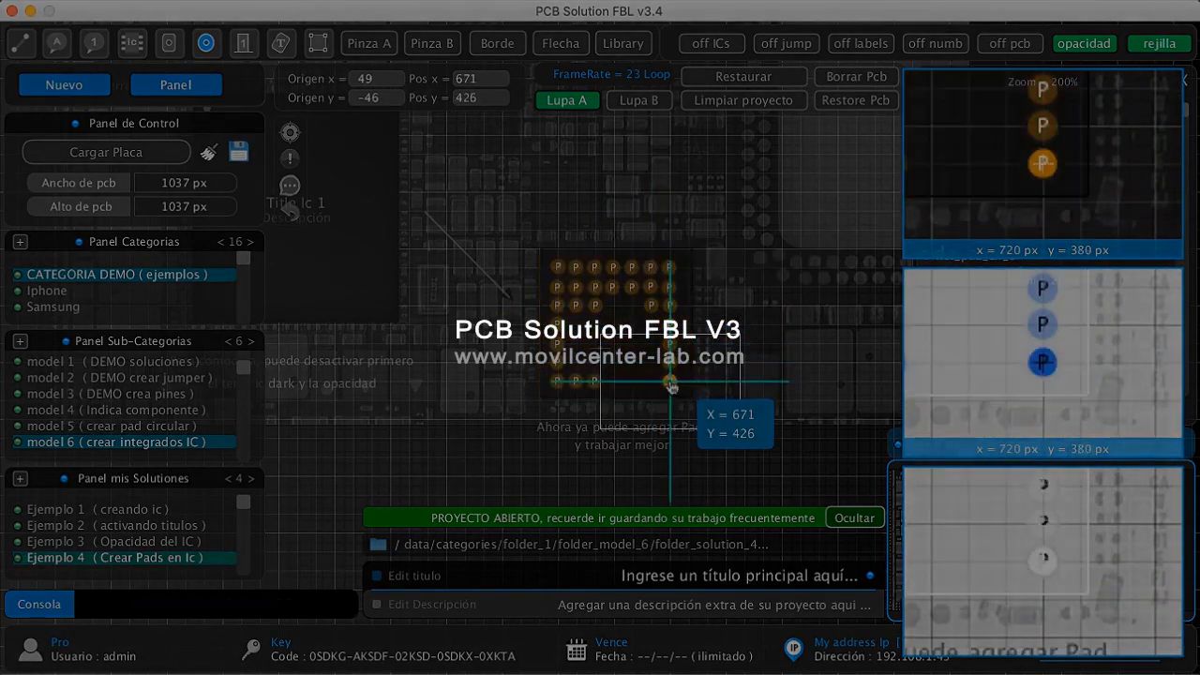
pyautogui.click(649, 381)
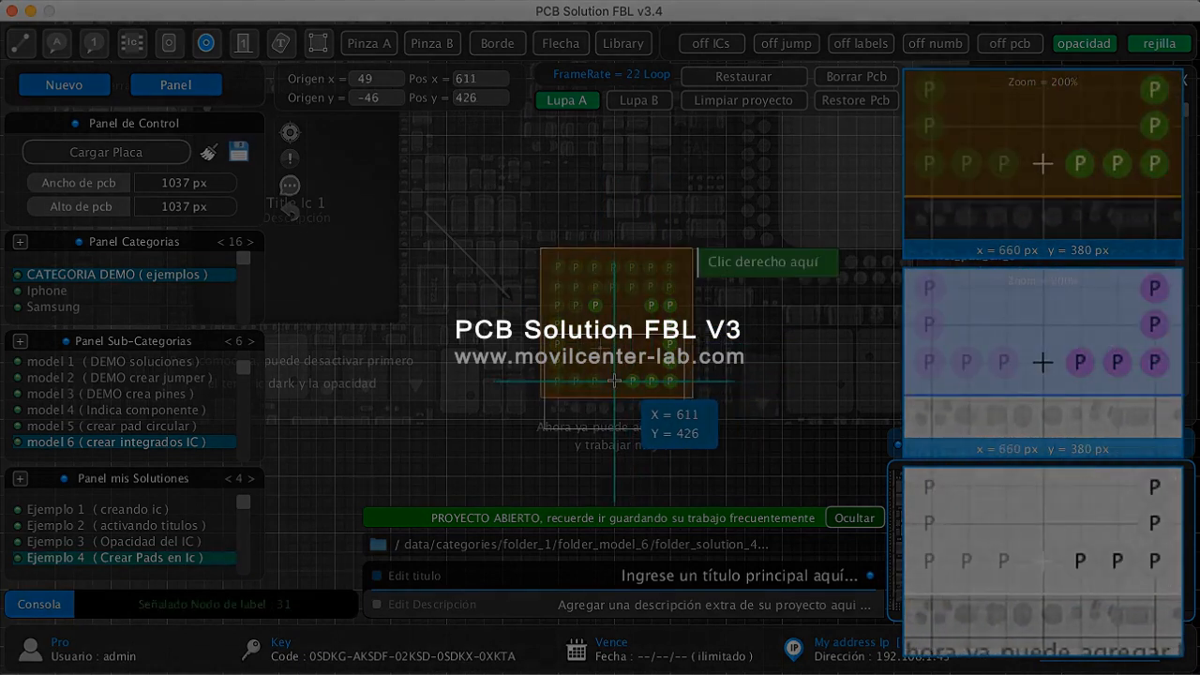
pyautogui.rightClick(634, 311)
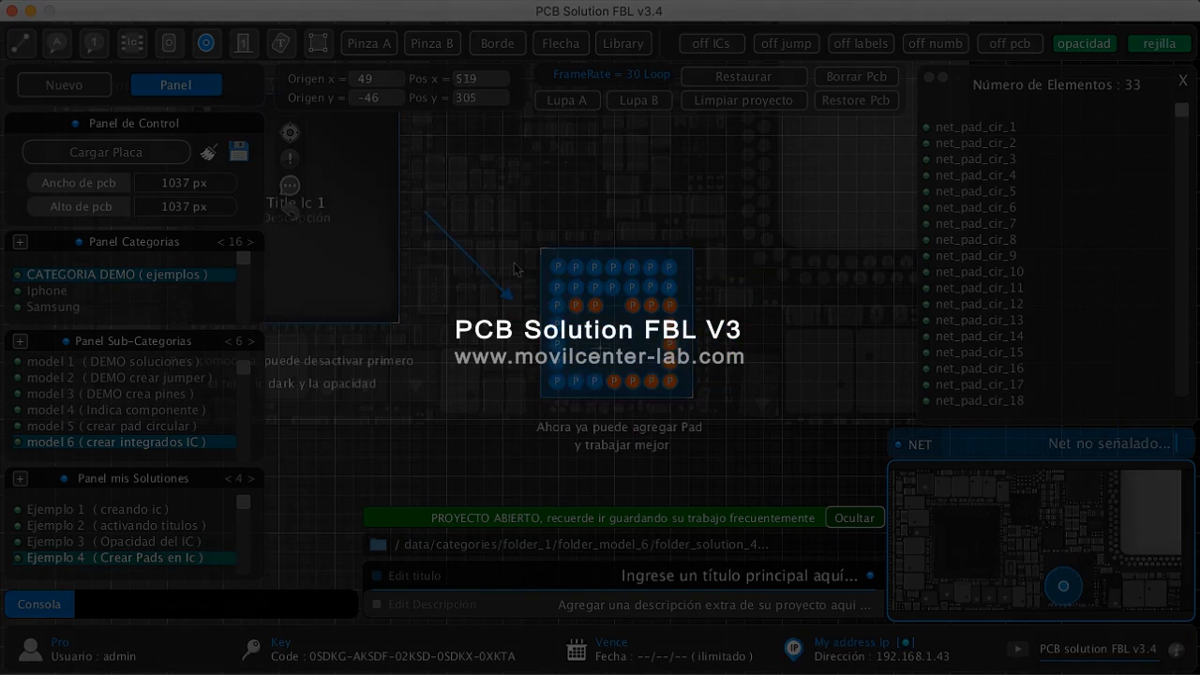